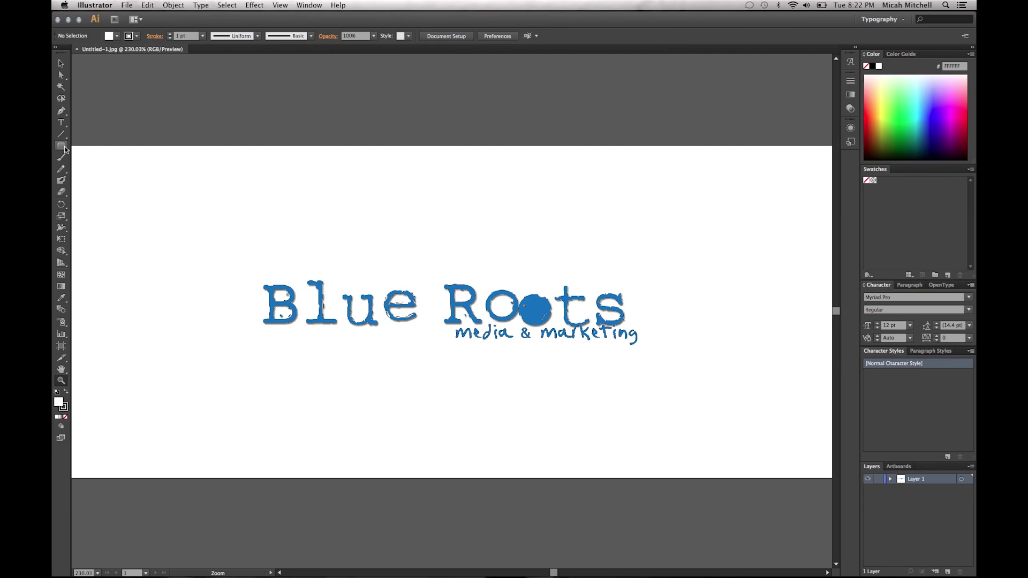
# - With the Pencil tool, leave a tiny stray mark above the artboard
pyautogui.click(62, 169)
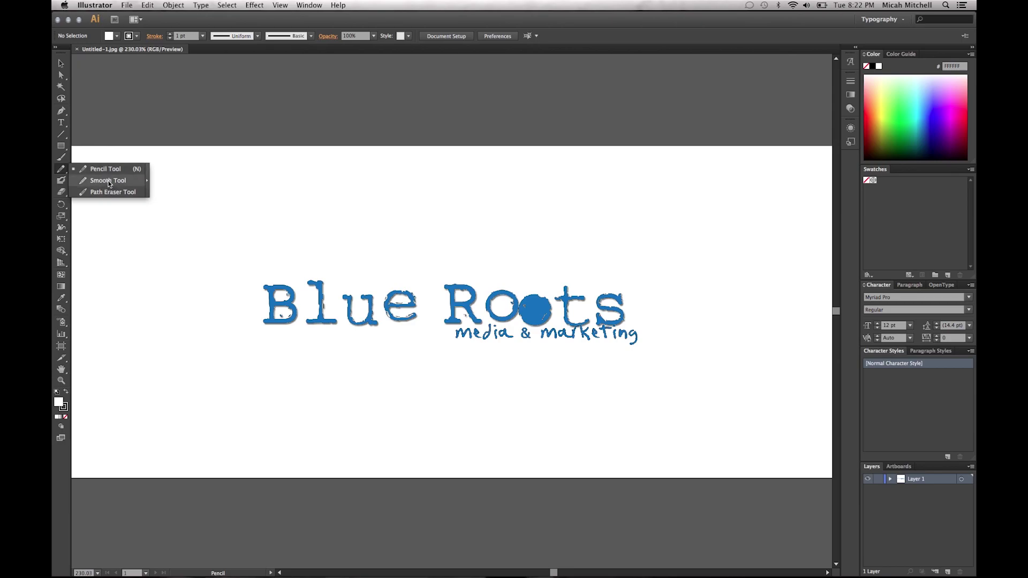
pyautogui.click(107, 118)
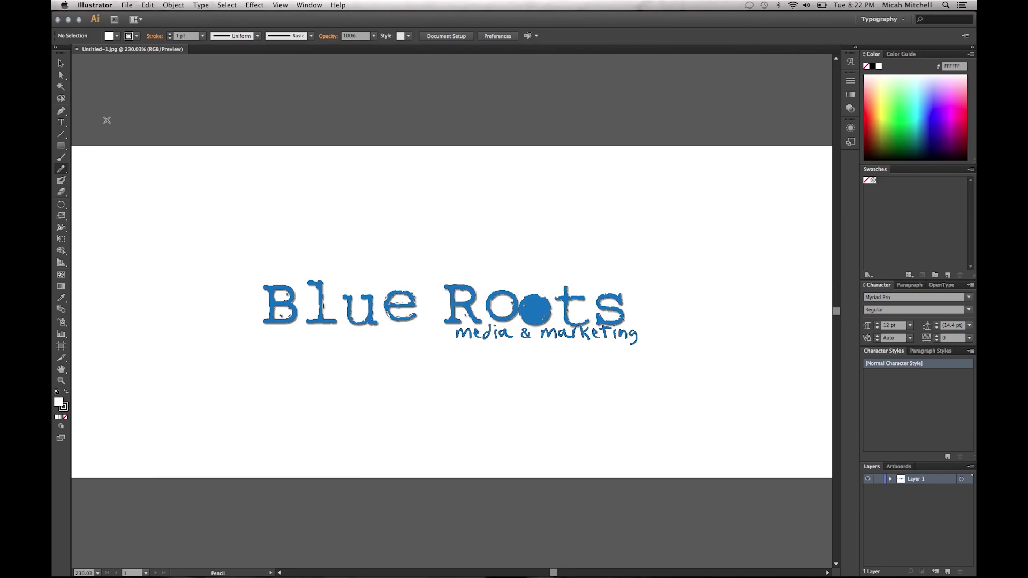
pyautogui.click(106, 119)
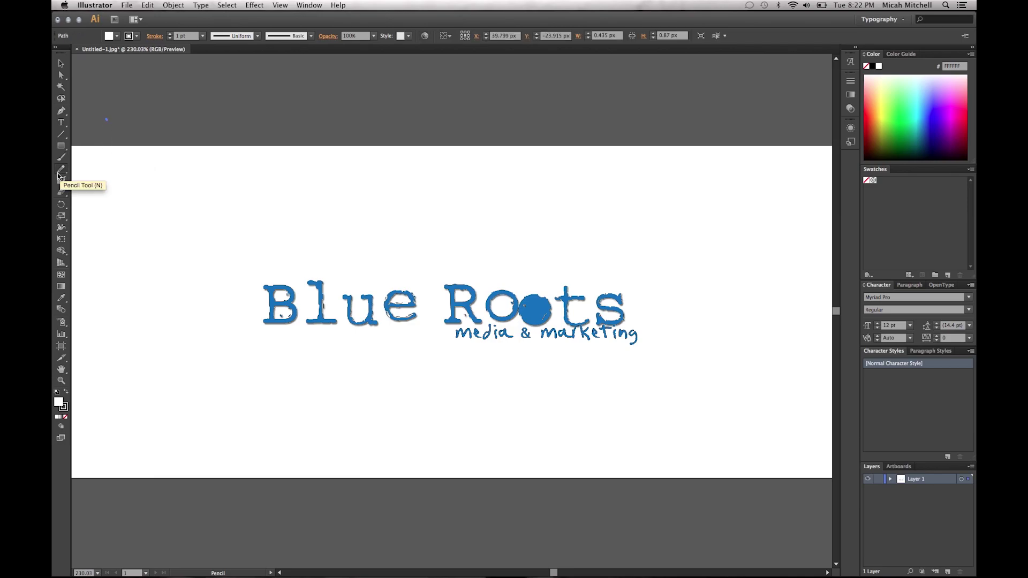
# - View and cancel Pencil Tool Options, then bring up Paintbrush Tool Options (Fidelity 4 px, Smoothness 0%)
pyautogui.doubleClick(61, 172)
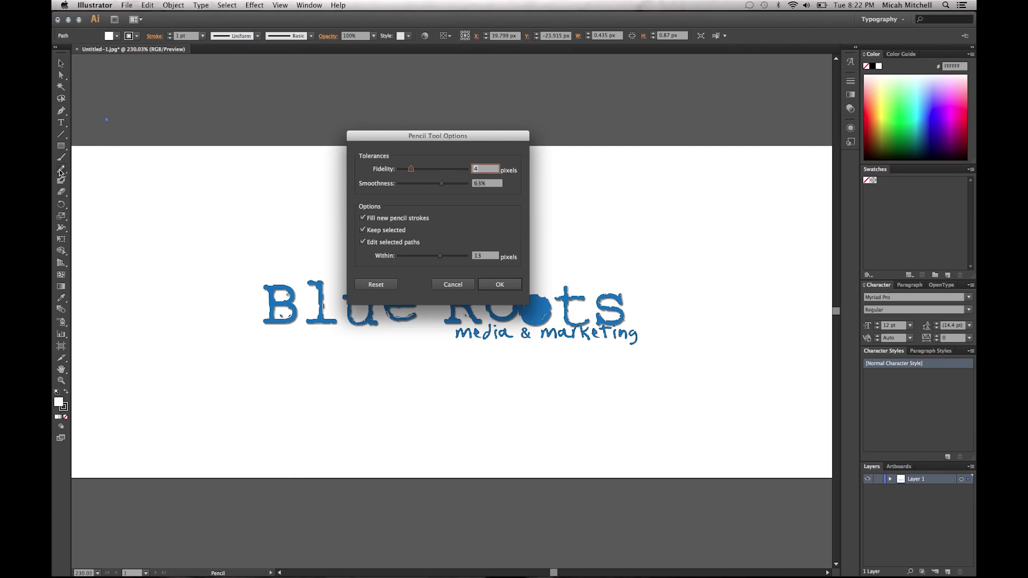
pyautogui.click(453, 285)
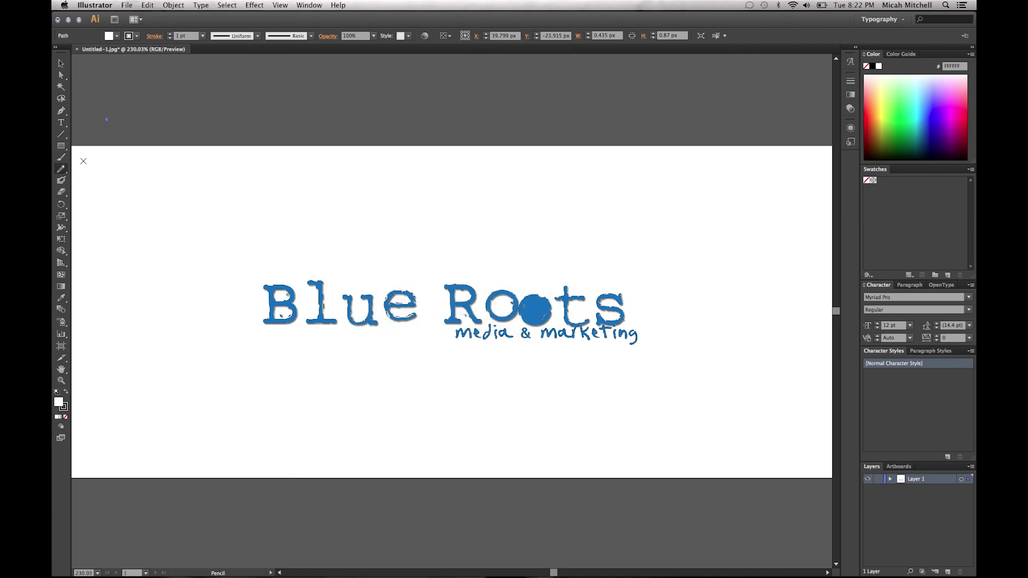
pyautogui.doubleClick(61, 157)
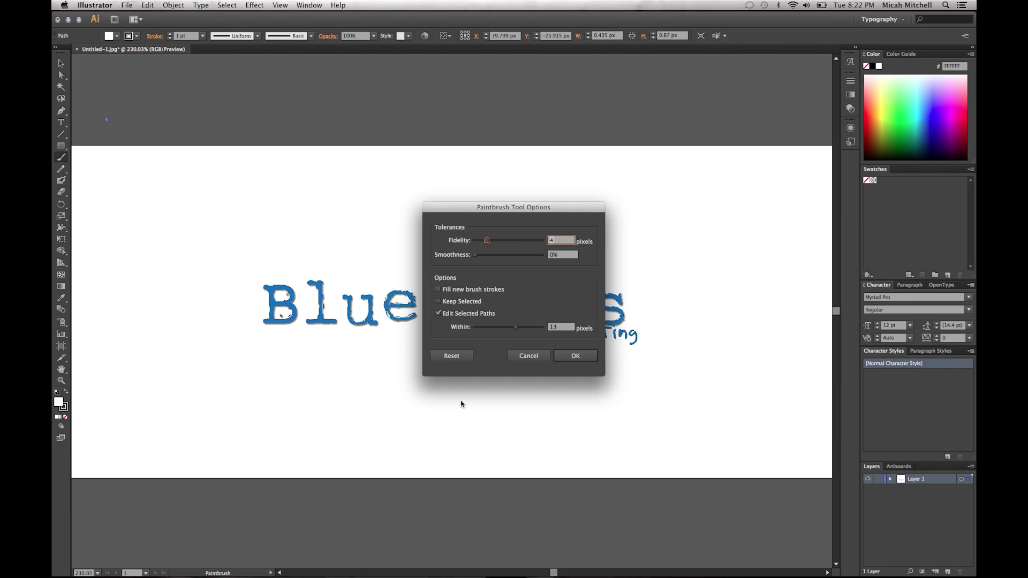
pyautogui.click(543, 354)
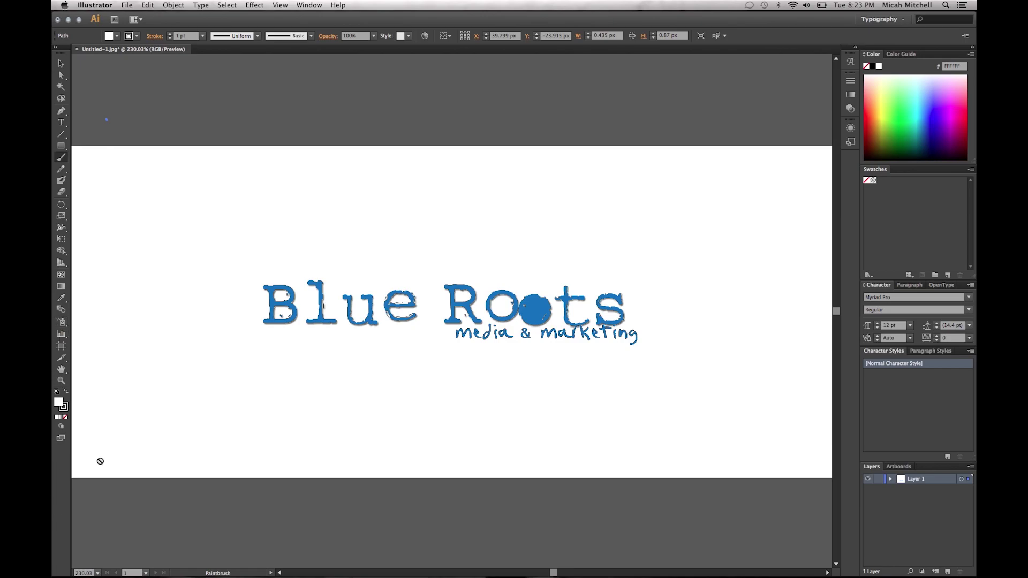
pyautogui.press('x')
pyautogui.press('x')
pyautogui.press('x')
pyautogui.press('x')
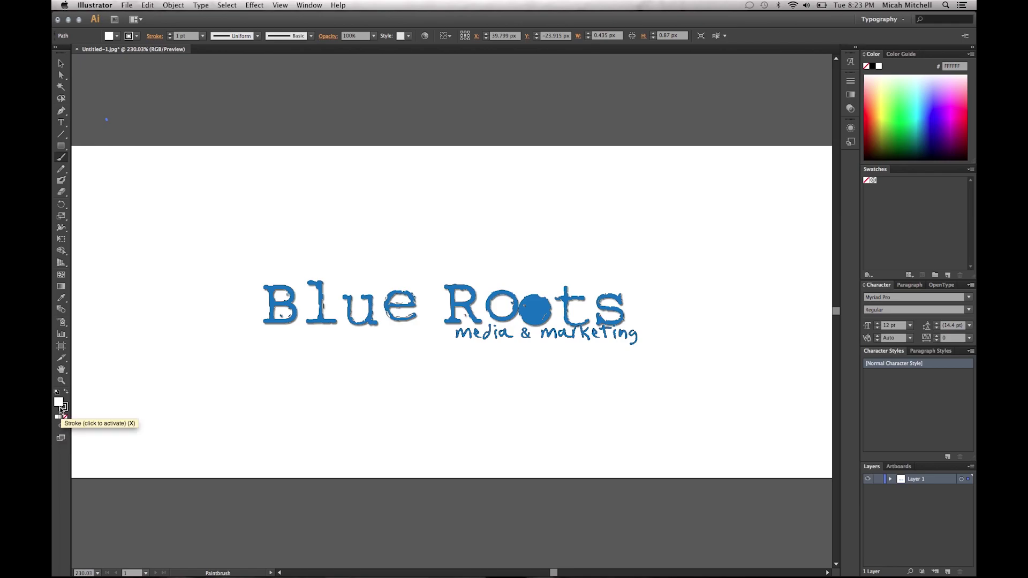
pyautogui.click(931, 110)
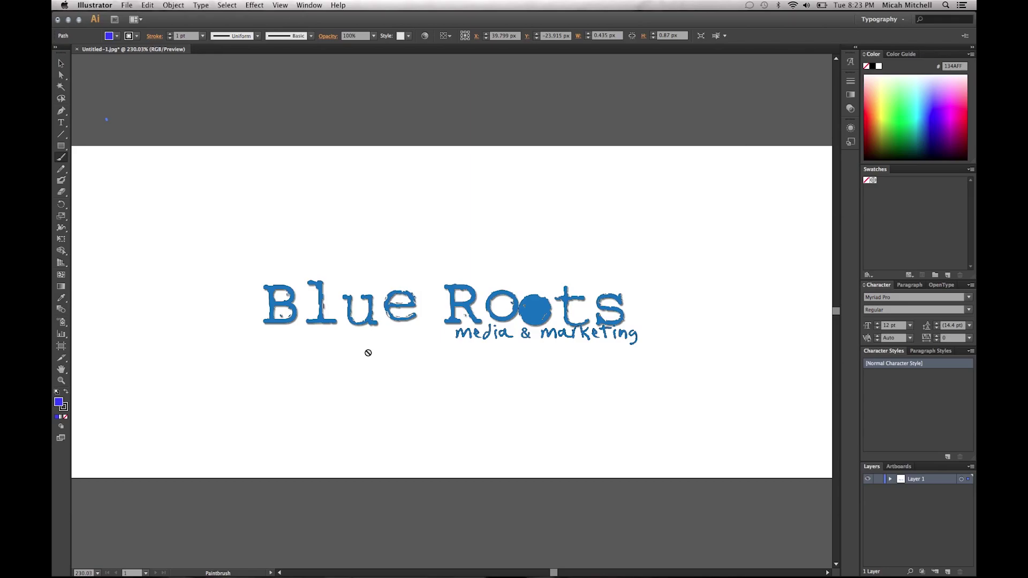
pyautogui.press('super+z')
# - Draw a long and a looping pencil test line above the logo, undoing each
pyautogui.click(60, 170)
pyautogui.click(61, 170)
pyautogui.moveTo(128, 181)
pyautogui.mouseDown()
pyautogui.moveTo(748, 197)
pyautogui.moveTo(396, 216)
pyautogui.mouseUp()
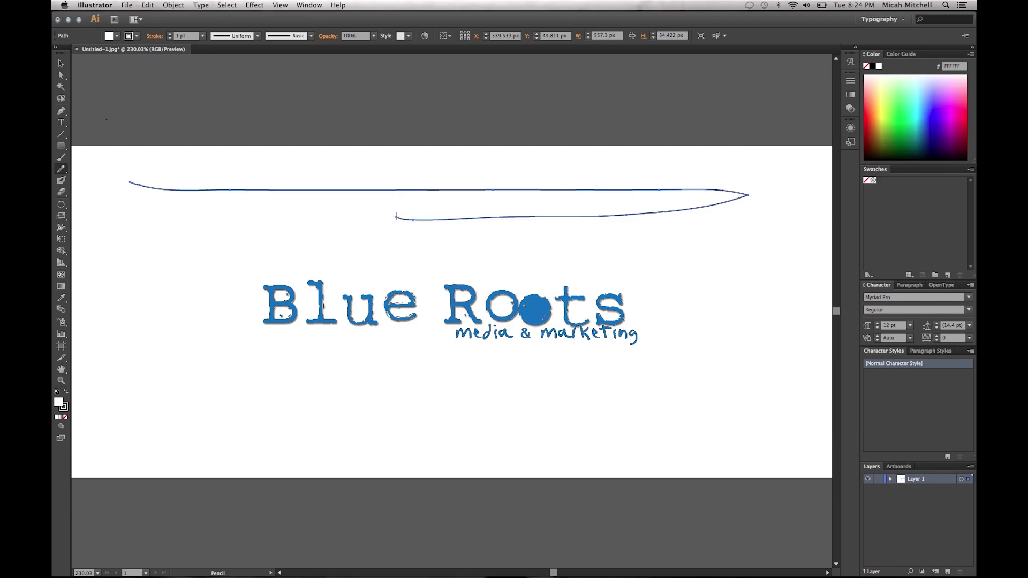
pyautogui.hotkey('ctrl', 'z')
pyautogui.moveTo(344, 209)
pyautogui.mouseDown()
pyautogui.moveTo(397, 231)
pyautogui.moveTo(356, 206)
pyautogui.moveTo(488, 212)
pyautogui.mouseUp()
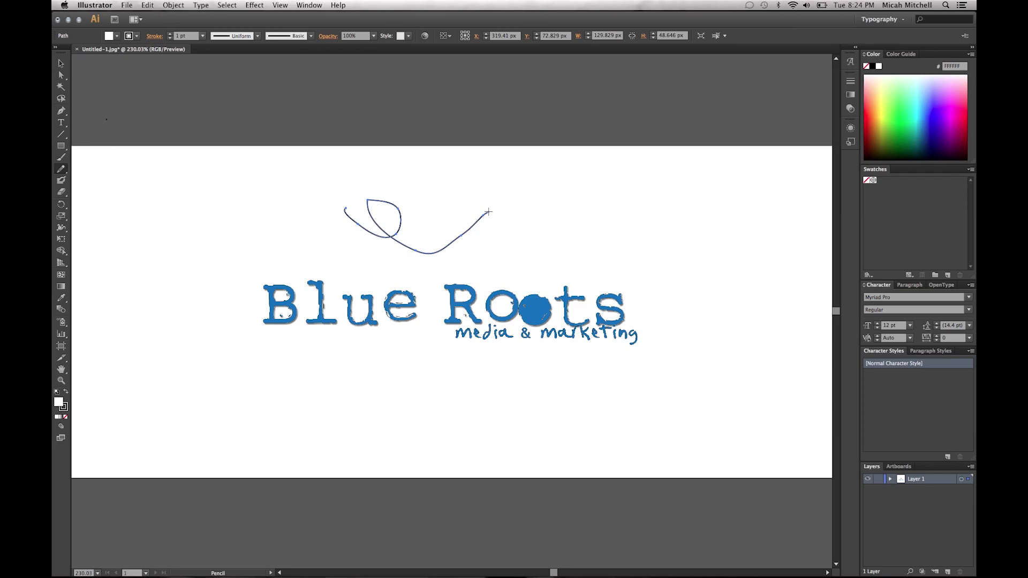
pyautogui.press('super+z')
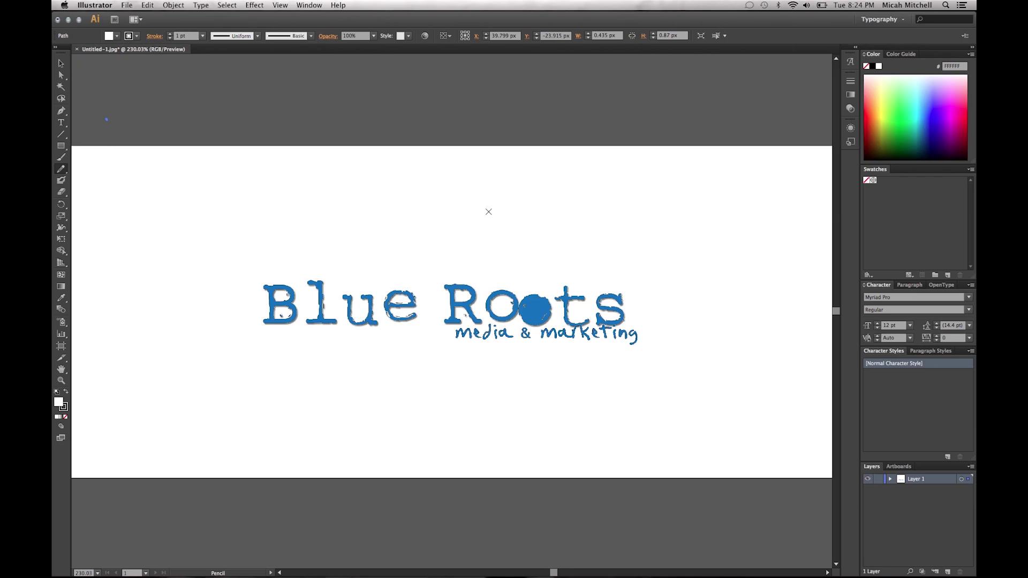
# - Reset Pencil Tool Options to Fidelity 2.5 px, Smoothness 0%, Within 12 px, then cancel
pyautogui.doubleClick(61, 169)
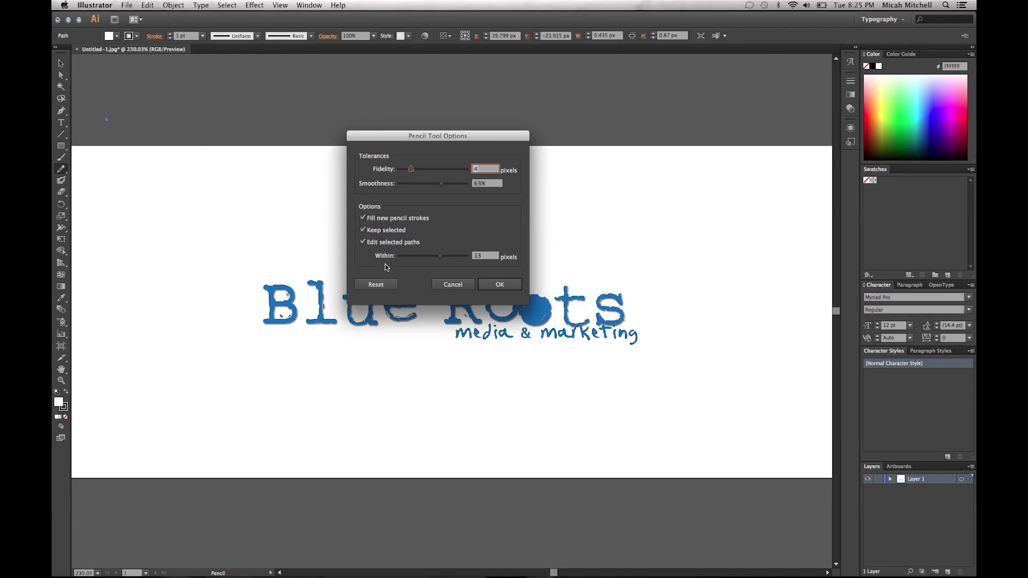
pyautogui.click(376, 286)
pyautogui.click(444, 283)
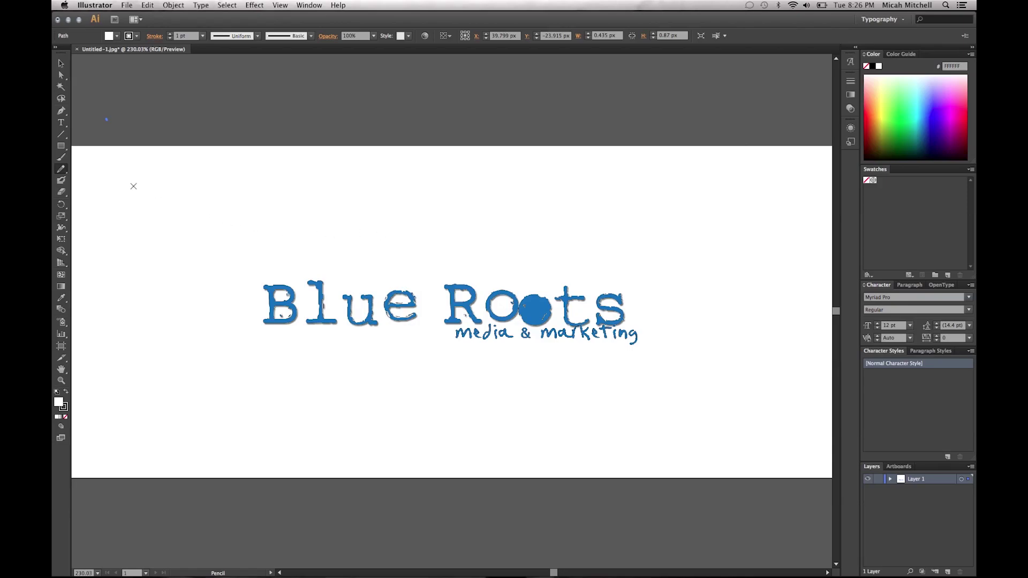
# - Select the Pen tool for drawing precise paths
pyautogui.click(61, 111)
# - Place eight pen anchors above the logo forming an open angular path with a zigzag notch
pyautogui.click(244, 240)
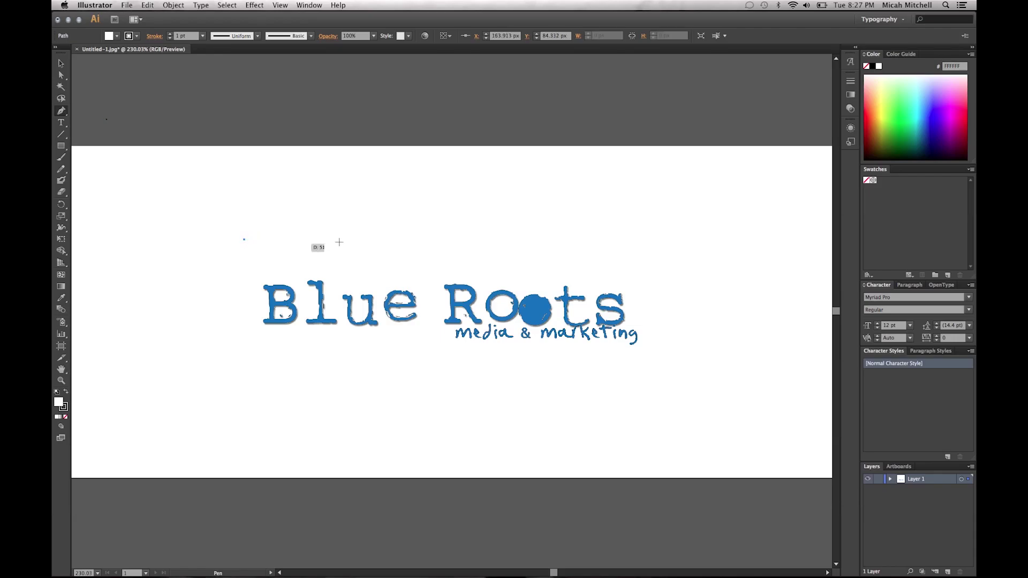
pyautogui.click(375, 241)
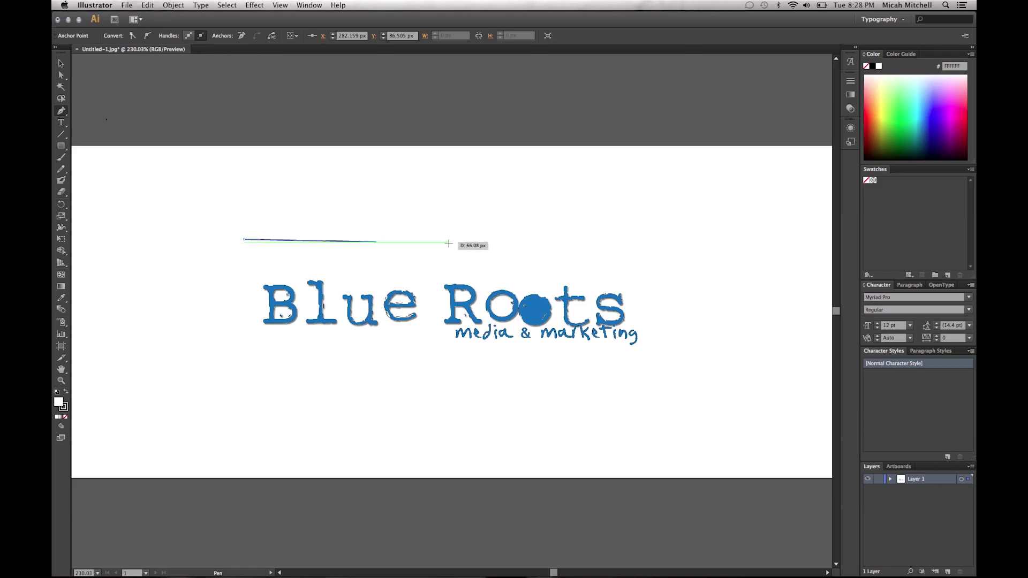
pyautogui.click(449, 242)
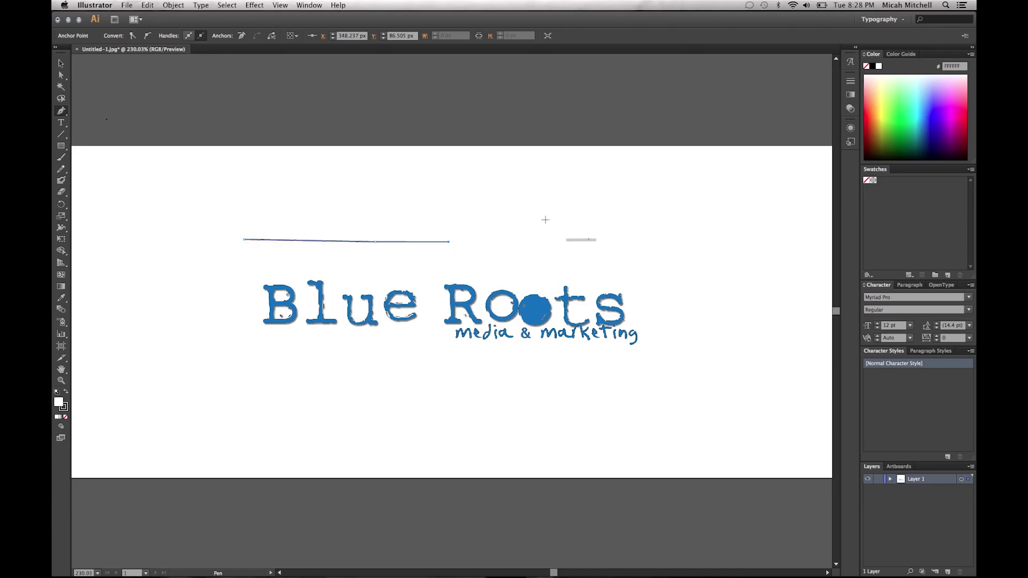
pyautogui.click(445, 171)
pyautogui.click(306, 163)
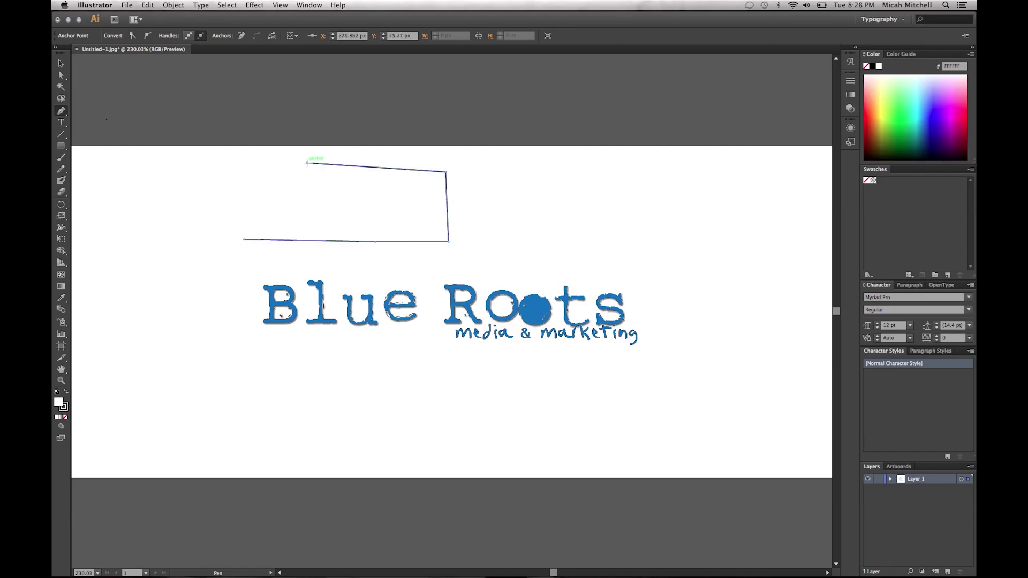
pyautogui.click(359, 202)
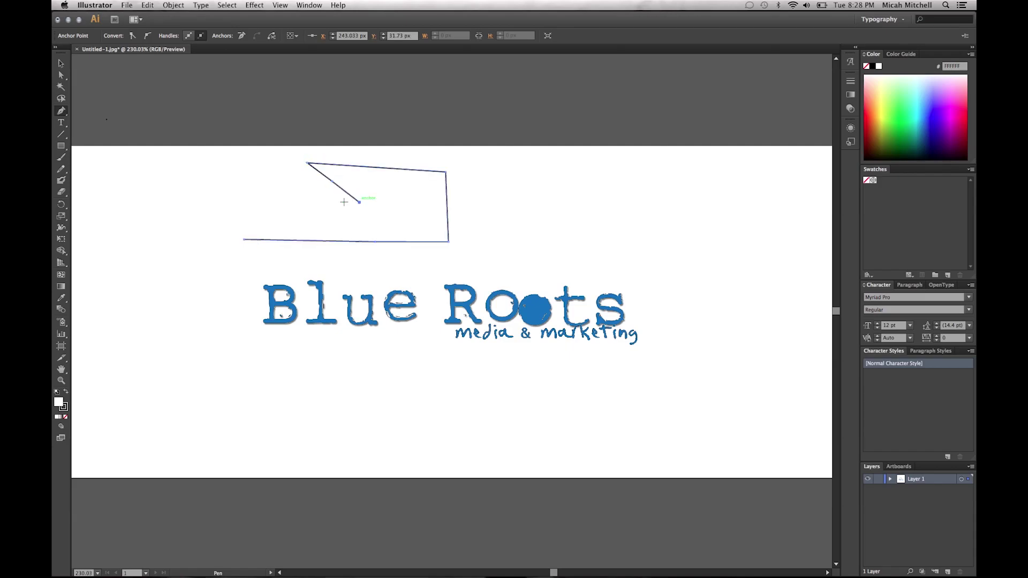
pyautogui.click(274, 198)
pyautogui.click(364, 217)
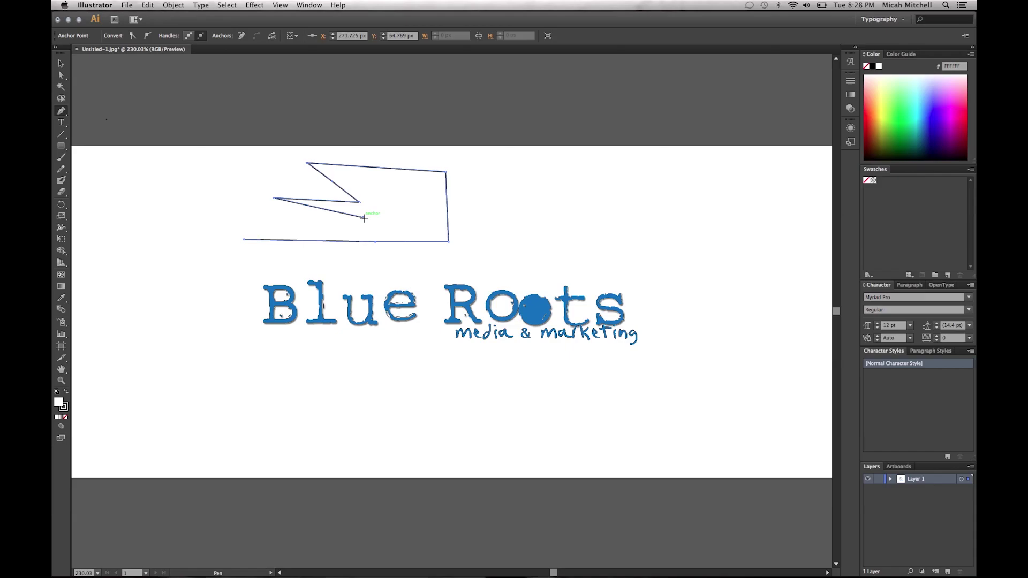
pyautogui.press('a')
# - Marquee-select all anchors of the zigzag path with Direct Selection, delete them, and deselect
pyautogui.click(62, 75)
pyautogui.moveTo(239, 151); pyautogui.dragTo(505, 244)
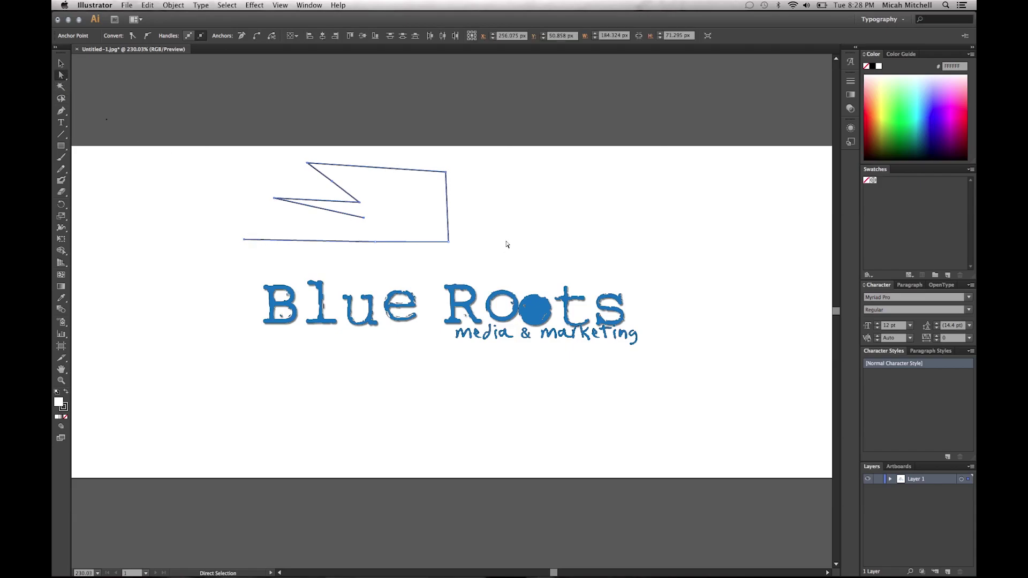
pyautogui.press('Delete')
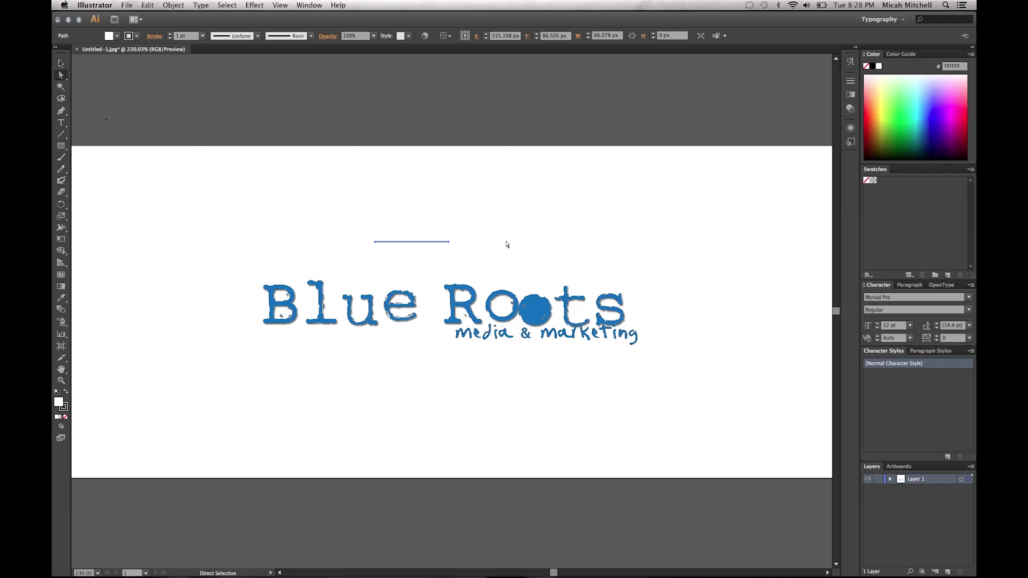
pyautogui.moveTo(507, 244); pyautogui.dragTo(339, 245)
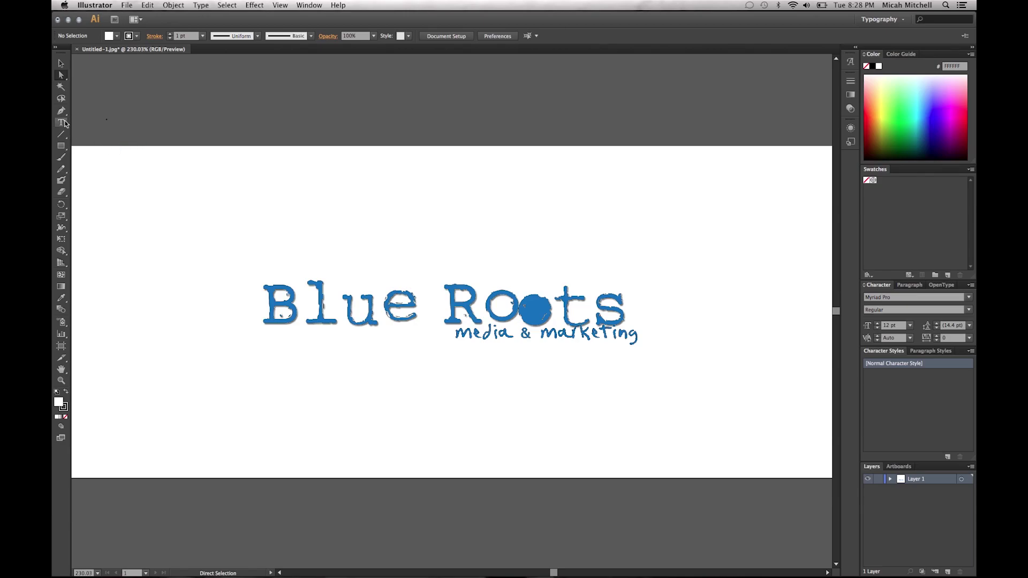
pyautogui.click(61, 171)
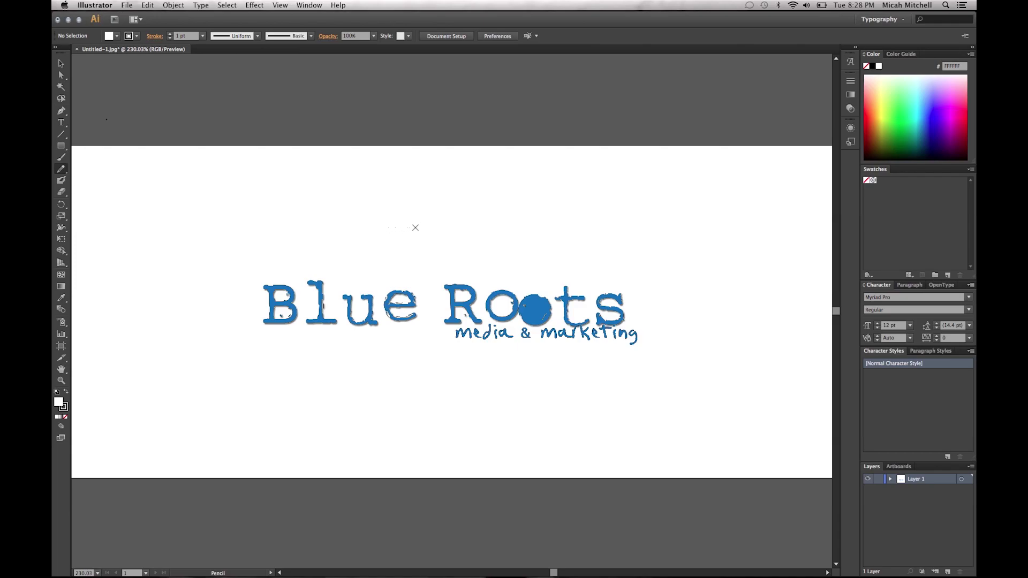
pyautogui.moveTo(417, 227)
pyautogui.mouseDown()
pyautogui.moveTo(433, 211)
pyautogui.moveTo(417, 212)
pyautogui.moveTo(428, 229)
pyautogui.moveTo(516, 234)
pyautogui.mouseUp()
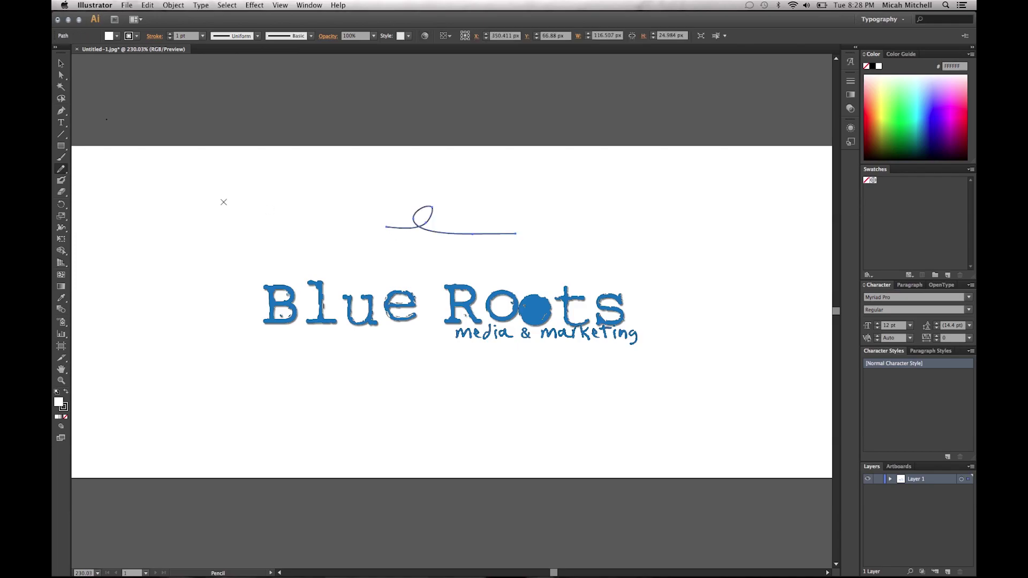
pyautogui.click(61, 123)
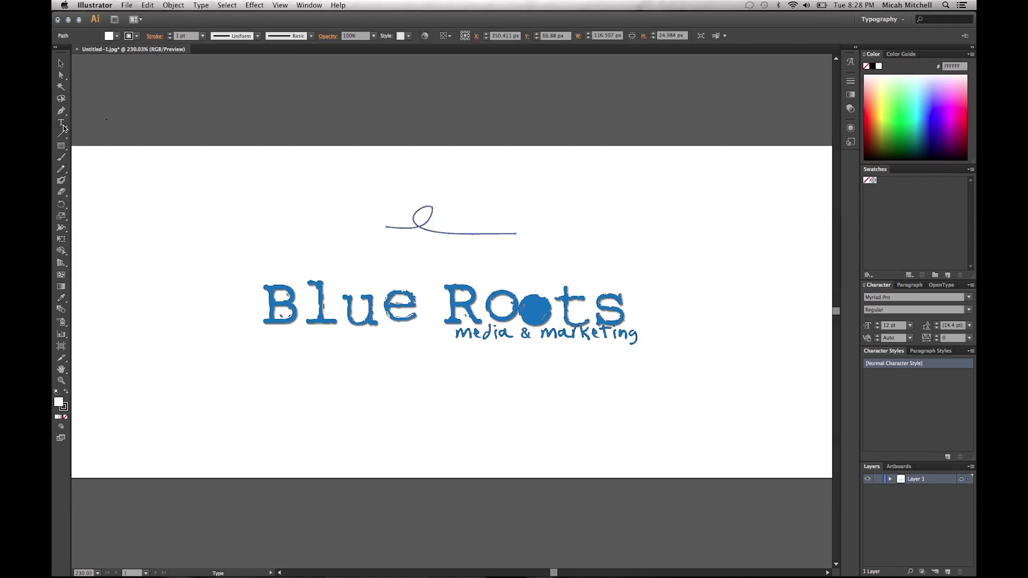
pyautogui.click(386, 227)
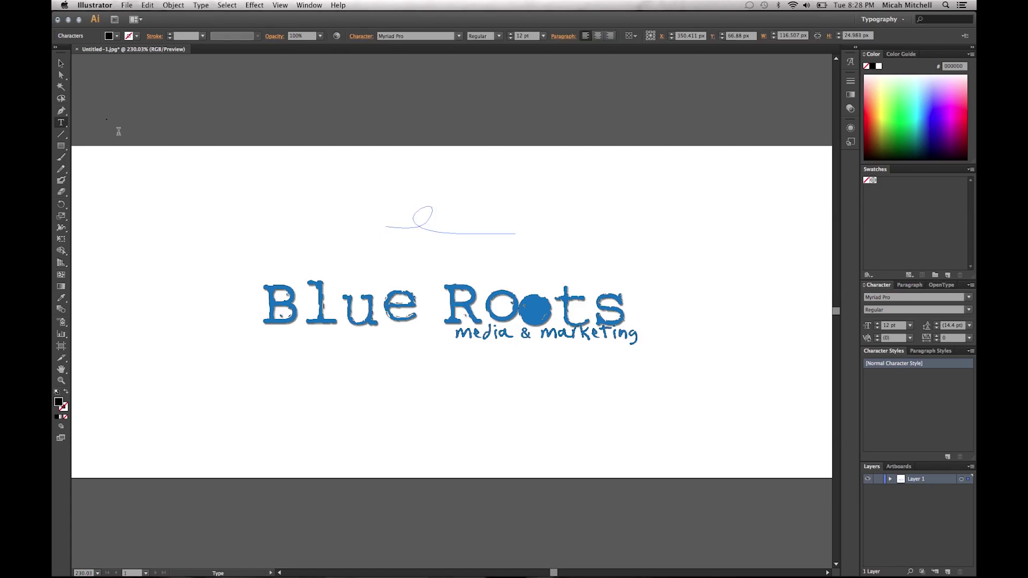
pyautogui.moveTo(61, 123); pyautogui.dragTo(149, 148)
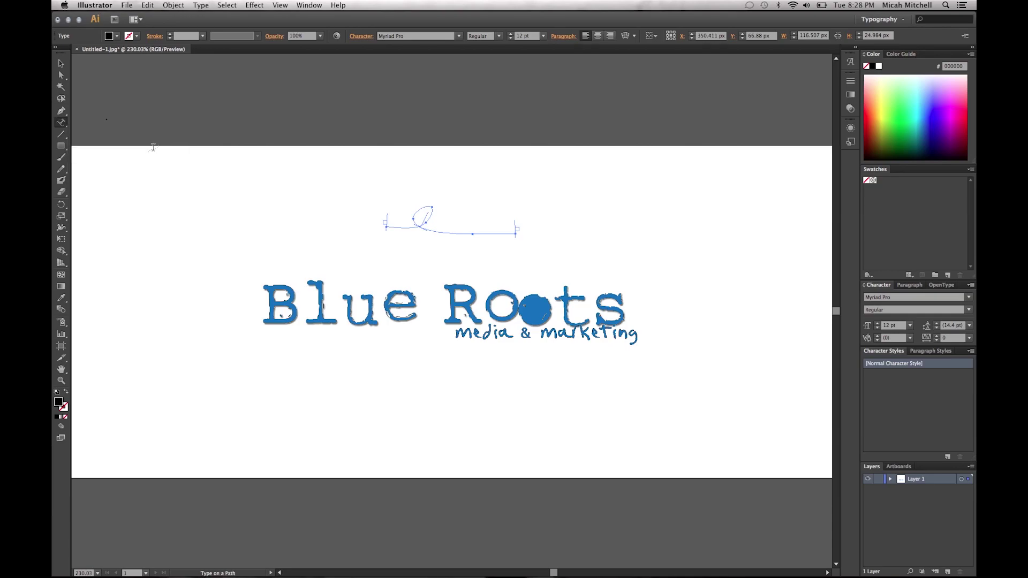
pyautogui.click(386, 224)
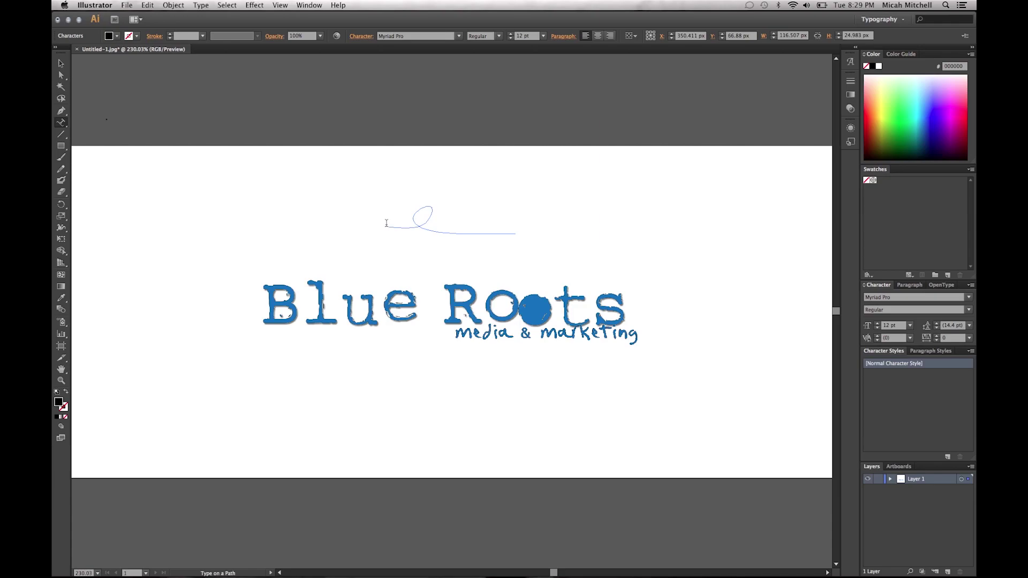
pyautogui.write('Blue Roots Med')
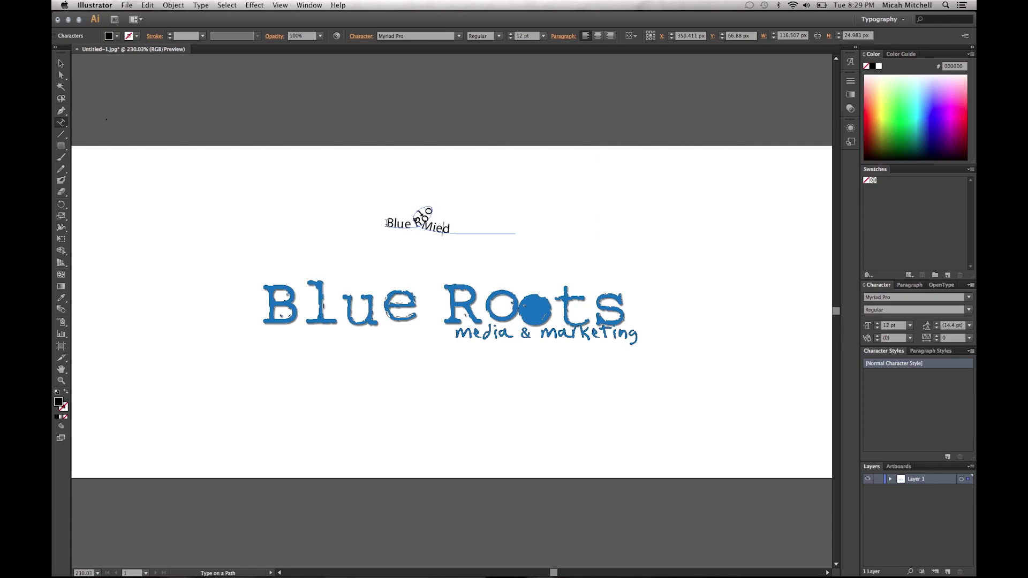
pyautogui.press('BackSpace')
pyautogui.press('BackSpace')
pyautogui.write('edia aand')
pyautogui.press('BackSpace')
pyautogui.press('BackSpace')
pyautogui.press('BackSpace')
pyautogui.write('nd Marke')
pyautogui.press('BackSpace')
pyautogui.press('BackSpace')
pyautogui.press('BackSpace')
pyautogui.press('BackSpace')
pyautogui.press('BackSpace')
pyautogui.press('BackSpace')
pyautogui.press('BackSpace')
pyautogui.press('BackSpace')
pyautogui.write('a')
pyautogui.press('super+a')
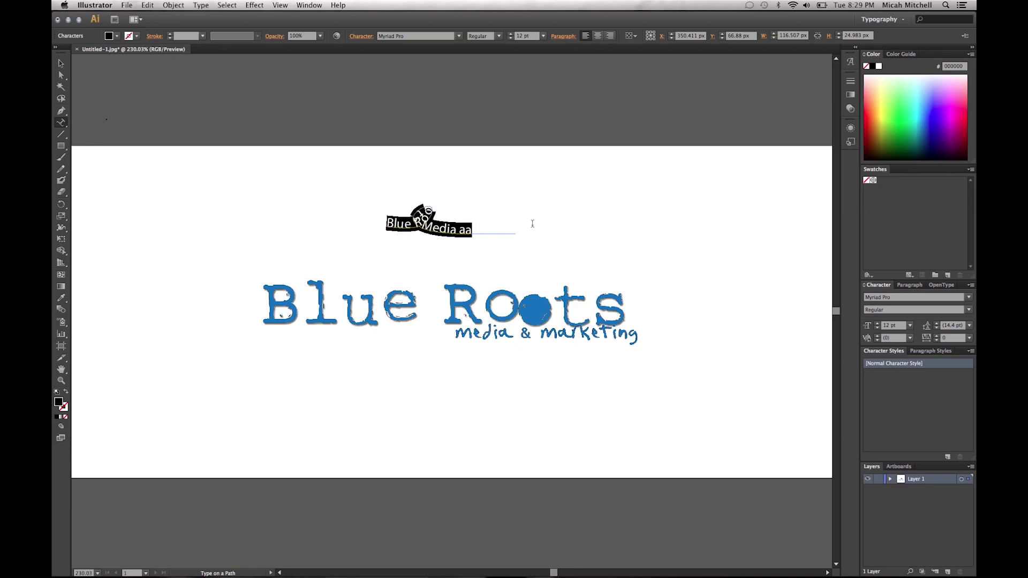
pyautogui.click(510, 232)
pyautogui.press('super+a')
pyautogui.press('Right')
pyautogui.write('nd')
pyautogui.press('super+z')
pyautogui.press('super+z')
pyautogui.press('super+z')
pyautogui.press('super+z')
pyautogui.keyDown('super'); pyautogui.click(437, 208); pyautogui.keyUp('super')
pyautogui.click(61, 168)
pyautogui.moveTo(215, 204)
pyautogui.mouseDown()
pyautogui.moveTo(331, 223)
pyautogui.moveTo(361, 189)
pyautogui.moveTo(357, 217)
pyautogui.moveTo(421, 232)
pyautogui.moveTo(479, 194)
pyautogui.moveTo(466, 204)
pyautogui.moveTo(570, 263)
pyautogui.moveTo(676, 186)
pyautogui.mouseUp()
pyautogui.press('super+shift+a')
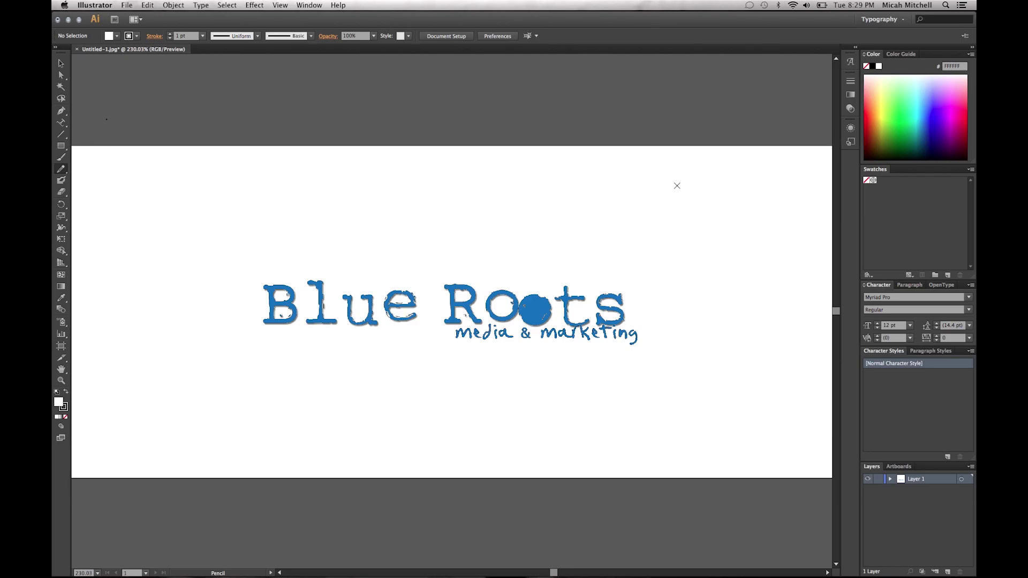
pyautogui.click(62, 146)
pyautogui.moveTo(245, 191)
pyautogui.mouseDown()
pyautogui.moveTo(427, 258)
pyautogui.moveTo(432, 247)
pyautogui.moveTo(685, 210)
pyautogui.moveTo(733, 245)
pyautogui.moveTo(507, 221)
pyautogui.moveTo(365, 260)
pyautogui.moveTo(632, 220)
pyautogui.moveTo(335, 270)
pyautogui.moveTo(447, 202)
pyautogui.moveTo(520, 243)
pyautogui.mouseUp()
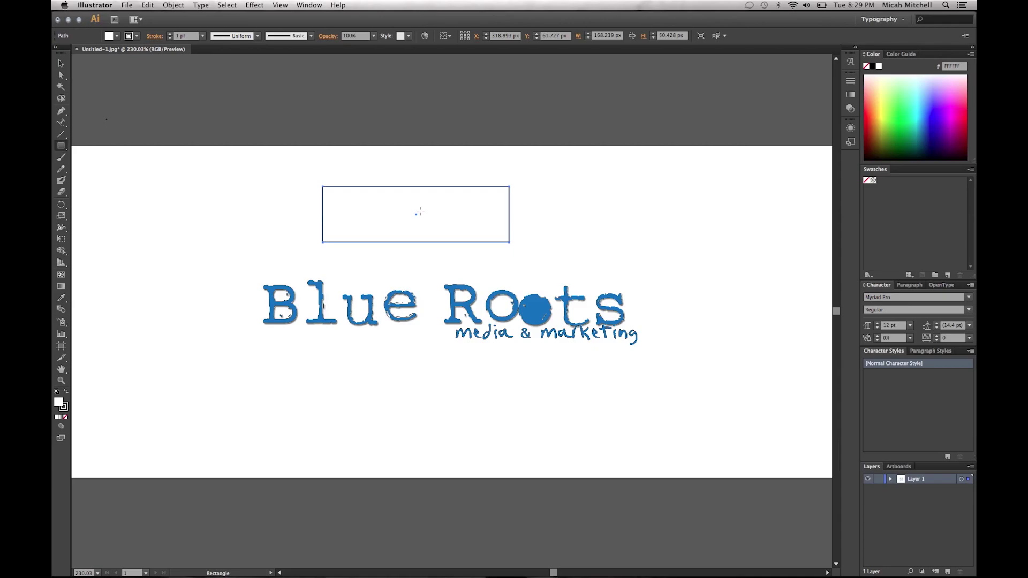
pyautogui.moveTo(400, 204); pyautogui.dragTo(455, 239)
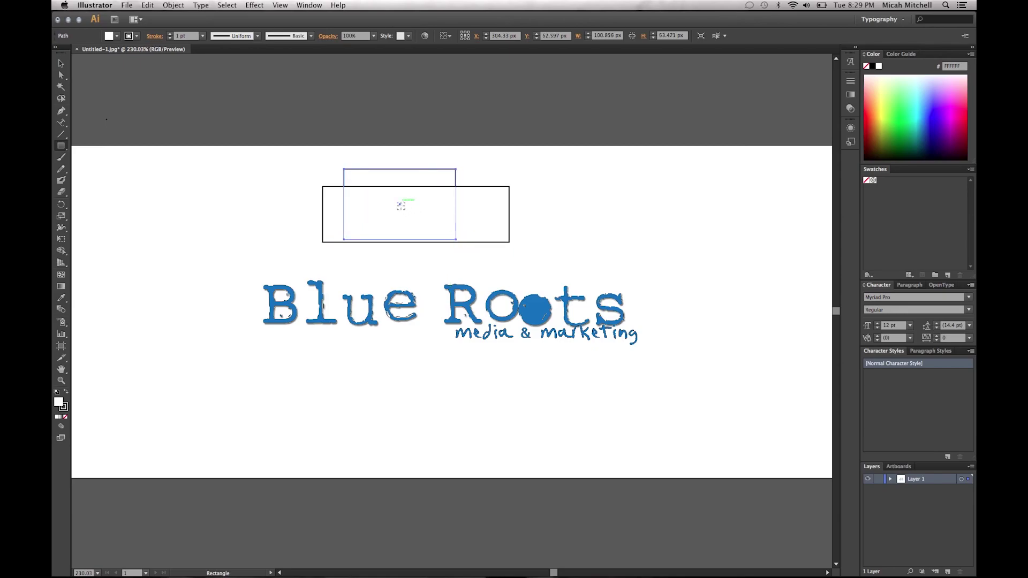
pyautogui.press('super+z')
pyautogui.moveTo(400, 204); pyautogui.dragTo(436, 225)
pyautogui.press('a')
pyautogui.moveTo(264, 142); pyautogui.dragTo(584, 262)
pyautogui.press('Delete')
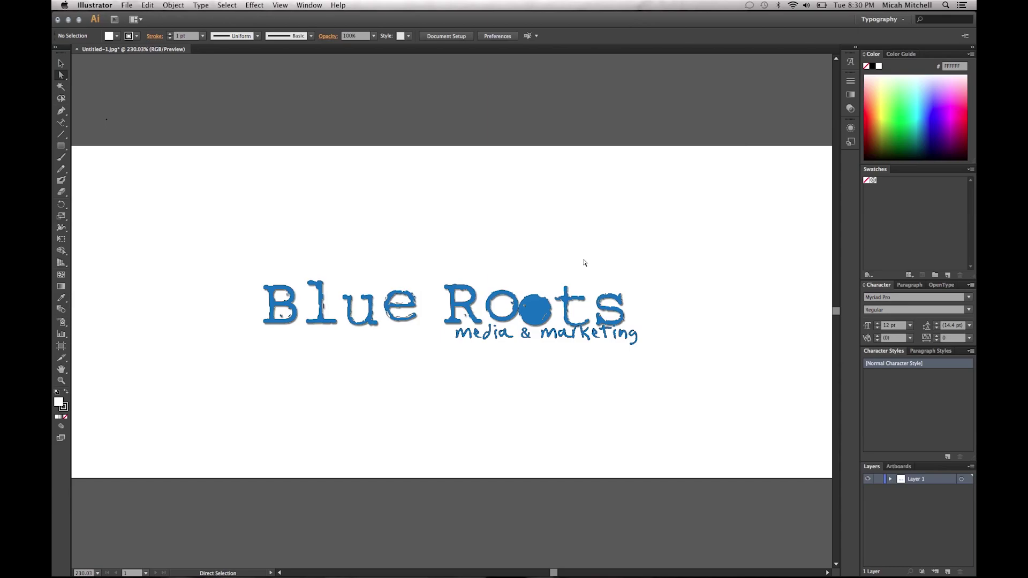
pyautogui.click(65, 148)
pyautogui.moveTo(68, 149); pyautogui.dragTo(118, 181)
pyautogui.moveTo(277, 170); pyautogui.dragTo(424, 192)
pyautogui.press('Up')
pyautogui.press('Up')
pyautogui.press('Up')
pyautogui.press('Up')
pyautogui.press('Up')
pyautogui.press('Up')
pyautogui.press('Up')
pyautogui.press('Up')
pyautogui.press('Up')
pyautogui.press('Up')
pyautogui.press('Down')
pyautogui.press('Down')
pyautogui.press('Down')
pyautogui.press('Down')
pyautogui.press('Down')
pyautogui.press('Down')
pyautogui.press('Down')
pyautogui.press('Down')
pyautogui.press('Down')
pyautogui.press('Down')
pyautogui.press('Down')
pyautogui.press('Down')
pyautogui.press('Up')
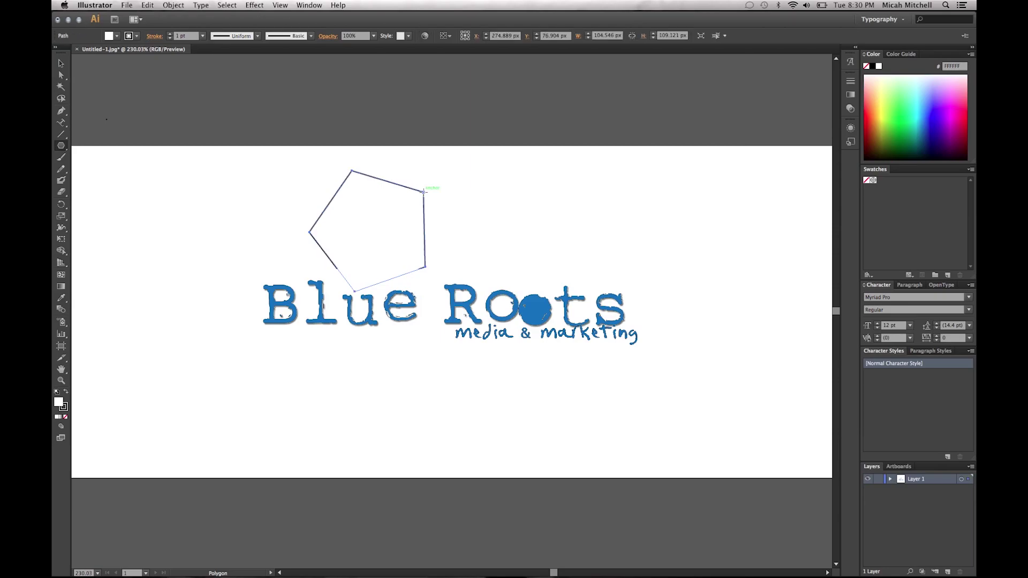
pyautogui.press('Delete')
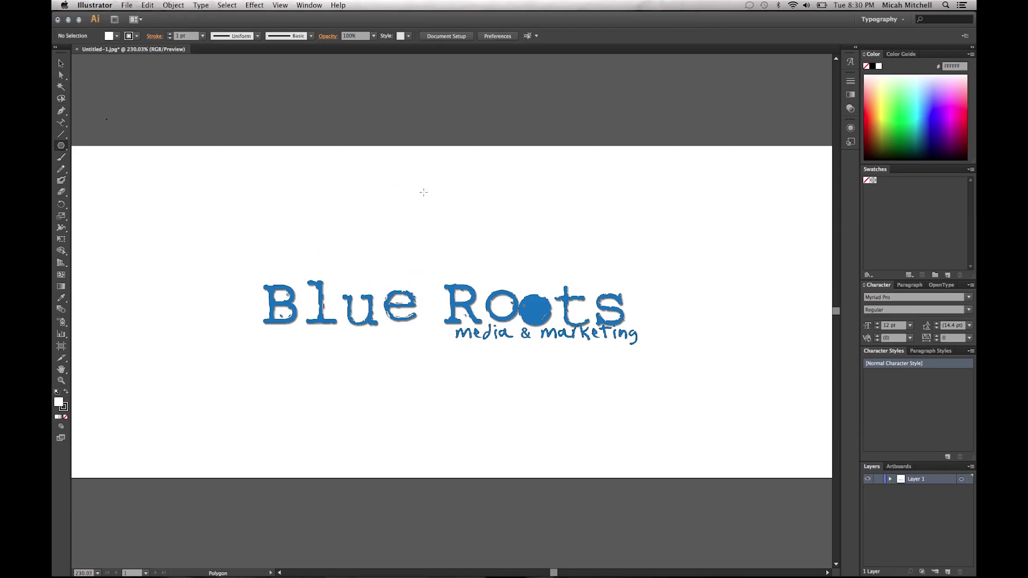